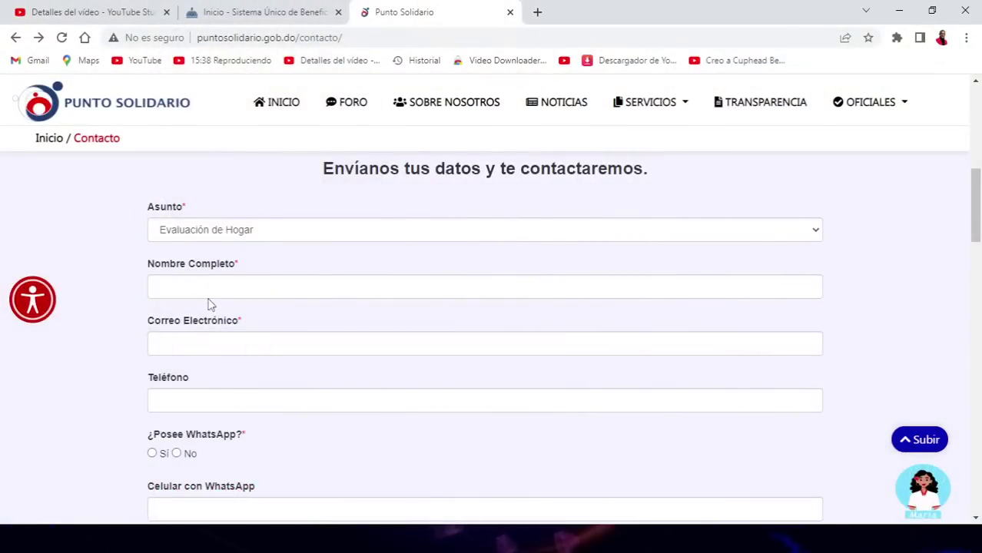
Step: Enter the requester's full name in the Nombre Completo field
scroll(254, 281, "down", 1)
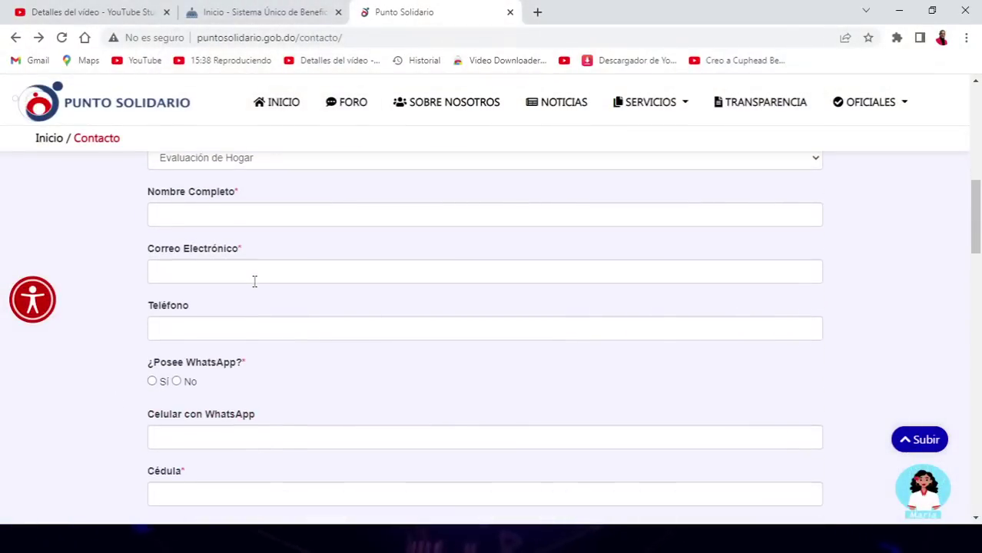
scroll(244, 279, "up", 1)
left_click(258, 286)
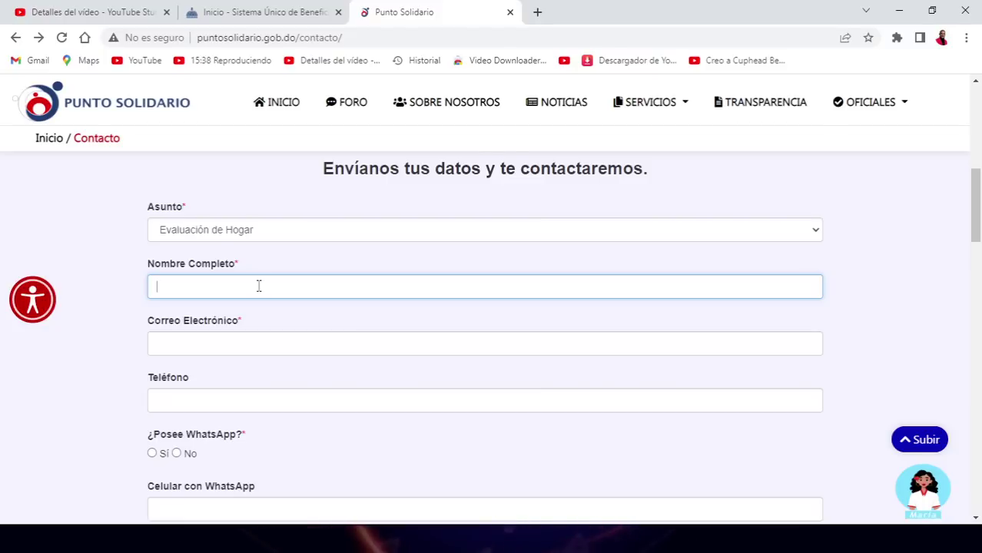
type("Santo Mejia")
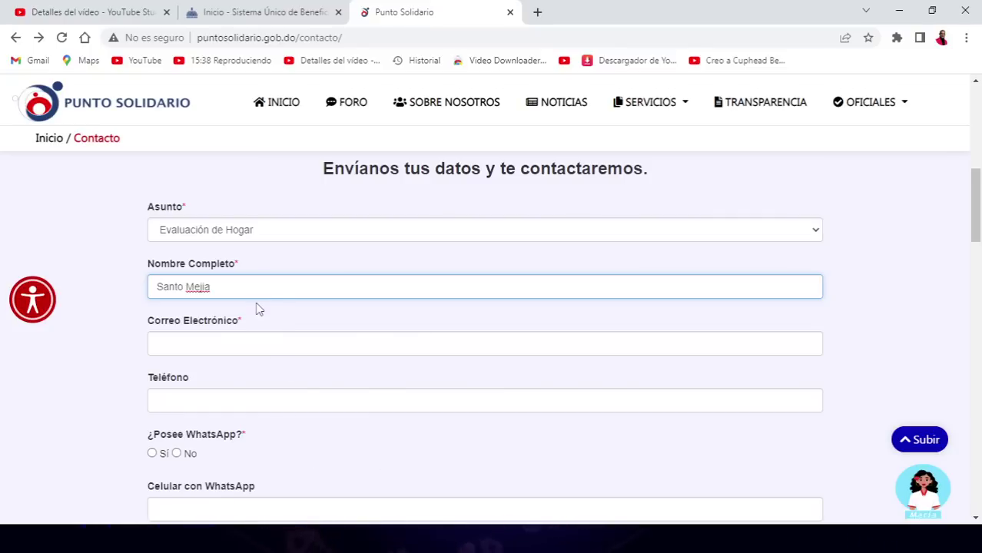
Step: Fill Correo Electrónico with the saved e-mail address from Chrome's autofill
scroll(261, 320, "down", 1)
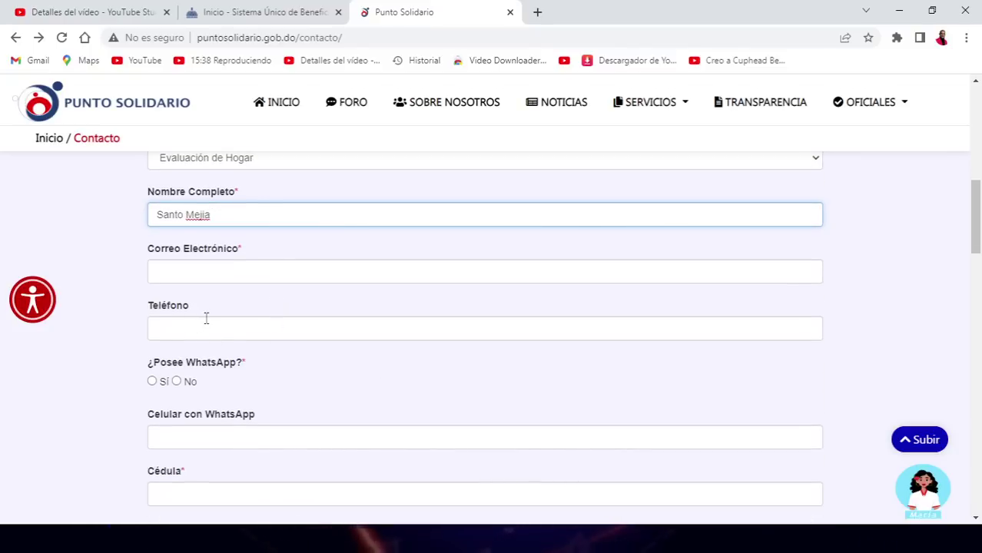
left_click(201, 268)
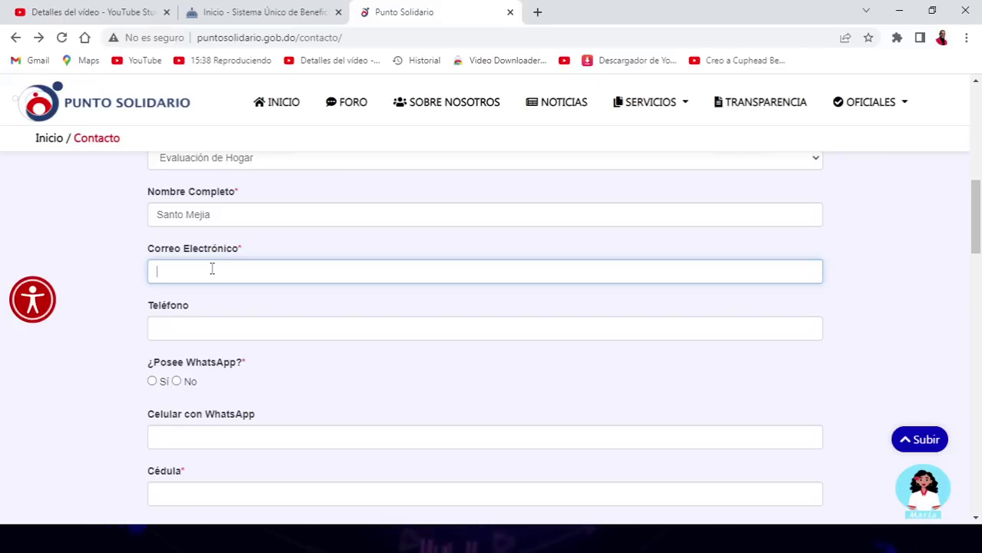
type("su")
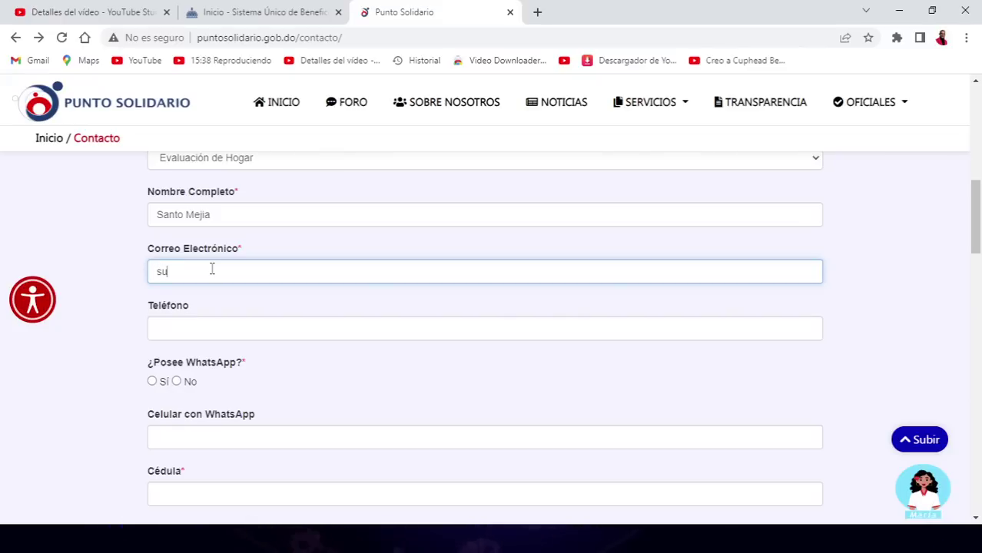
type("a")
left_click(252, 319)
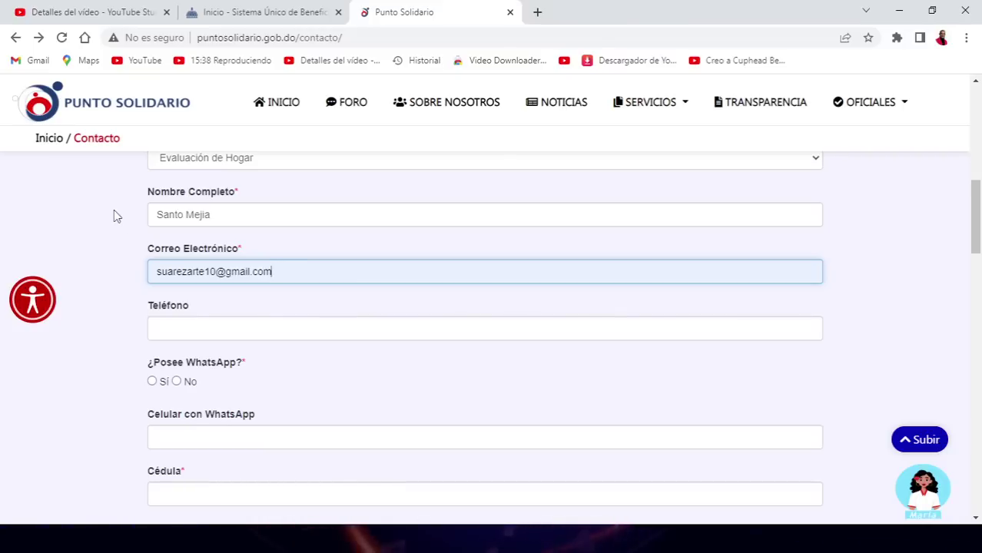
scroll(102, 230, "down", 1)
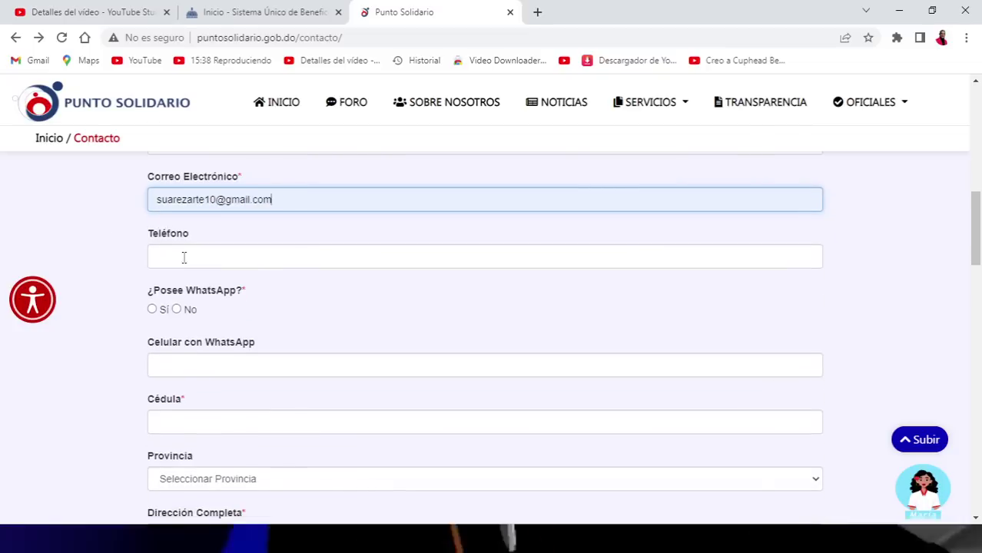
Step: Paste the phone number into Teléfono, removing the wrong last digit
left_click(210, 252)
key("ctrl+v")
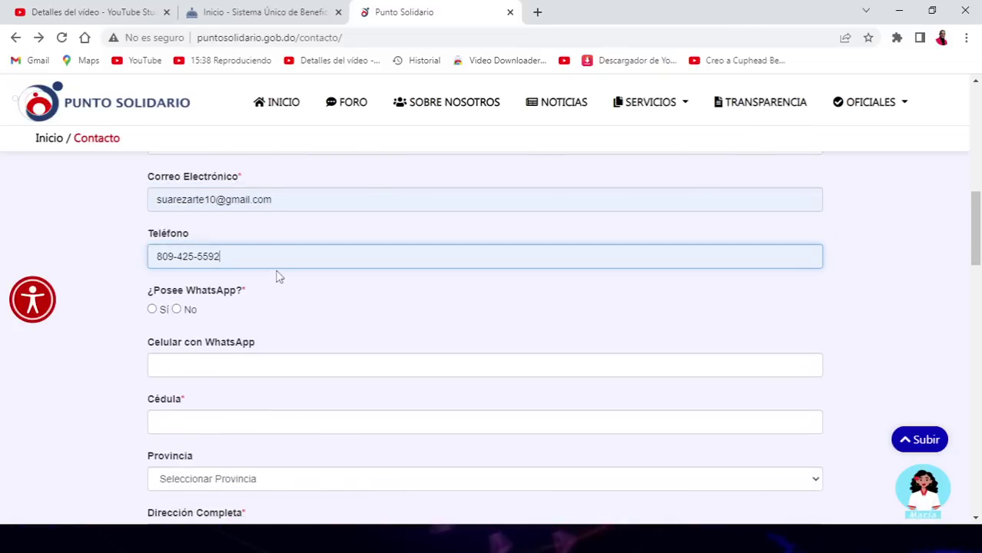
key("BackSpace")
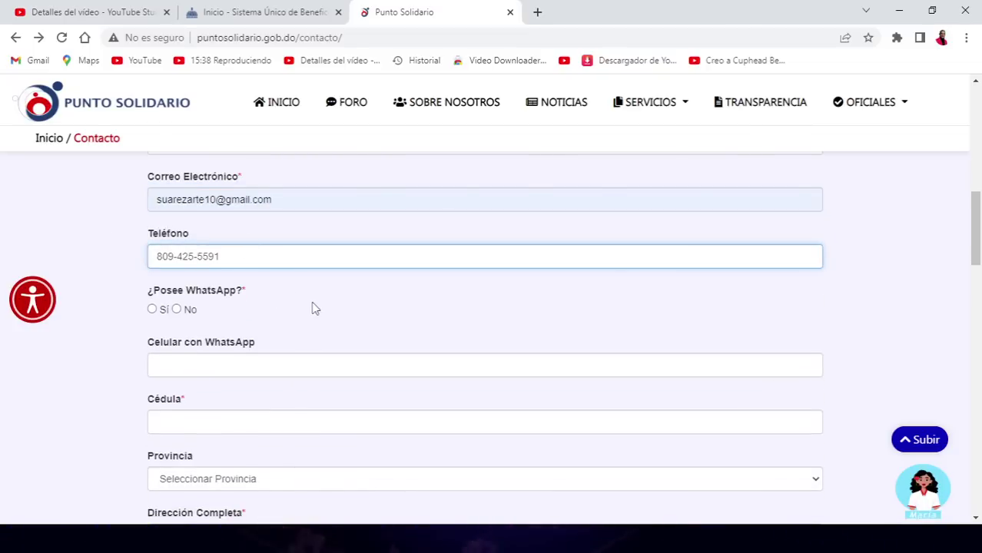
left_click(307, 323)
Step: Answer Sí to ¿Posee WhatsApp? and fill in the Celular con WhatsApp number
scroll(331, 305, "down", 1)
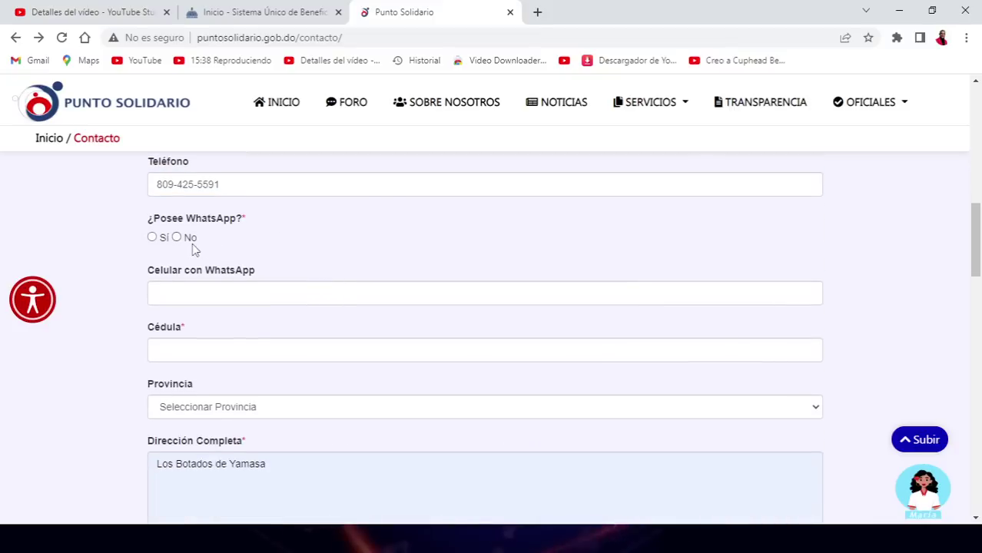
left_click(152, 238)
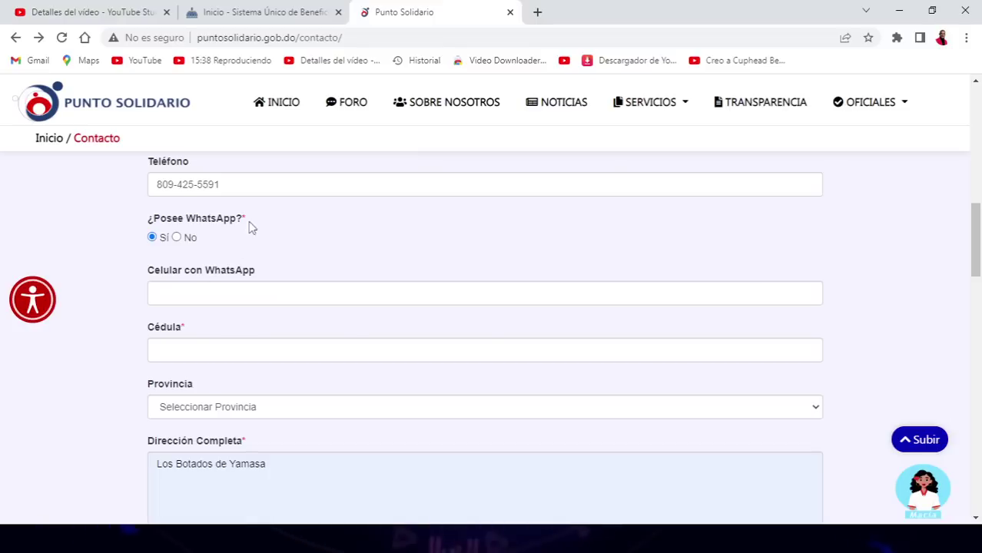
scroll(256, 221, "up", 1)
scroll(272, 249, "down", 1)
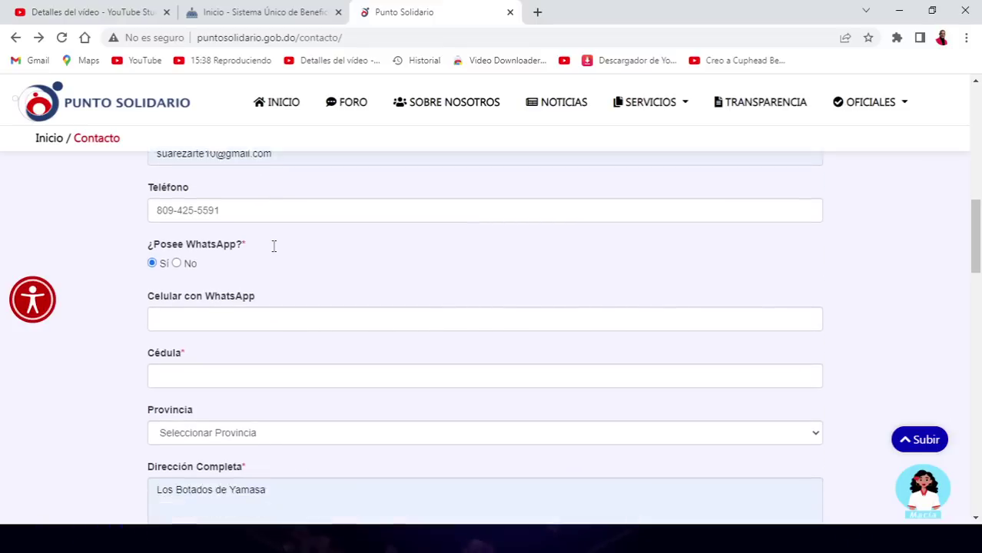
scroll(269, 249, "up", 2)
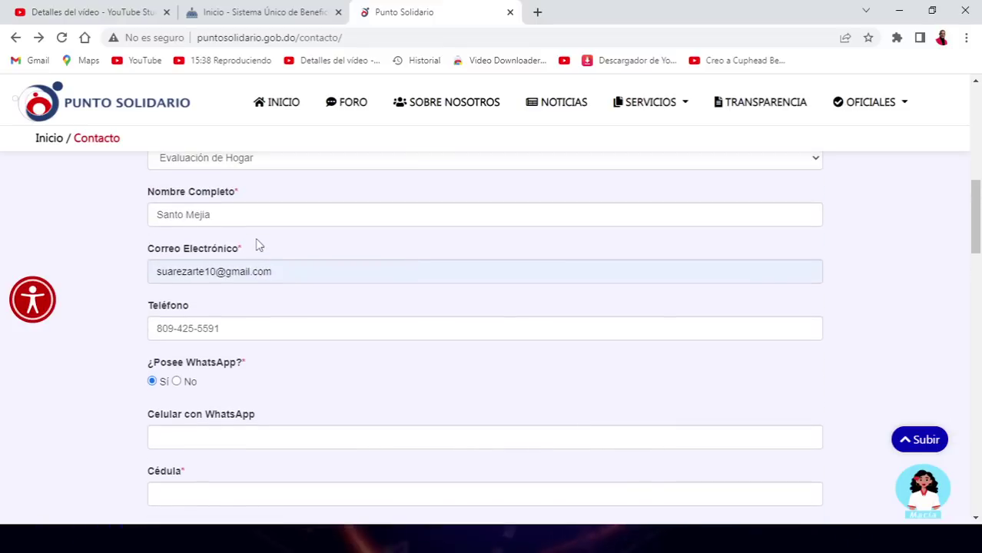
scroll(250, 306, "down", 2)
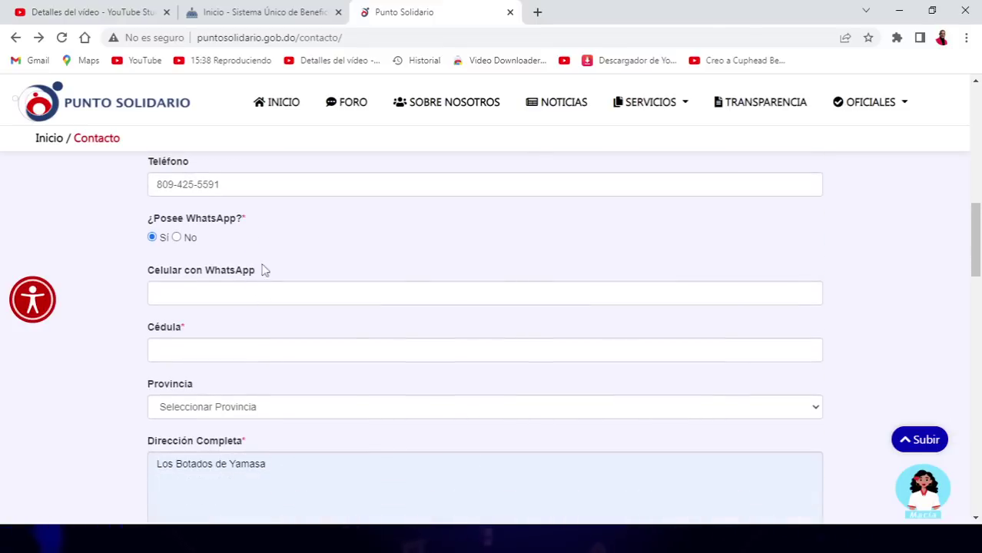
left_click(225, 296)
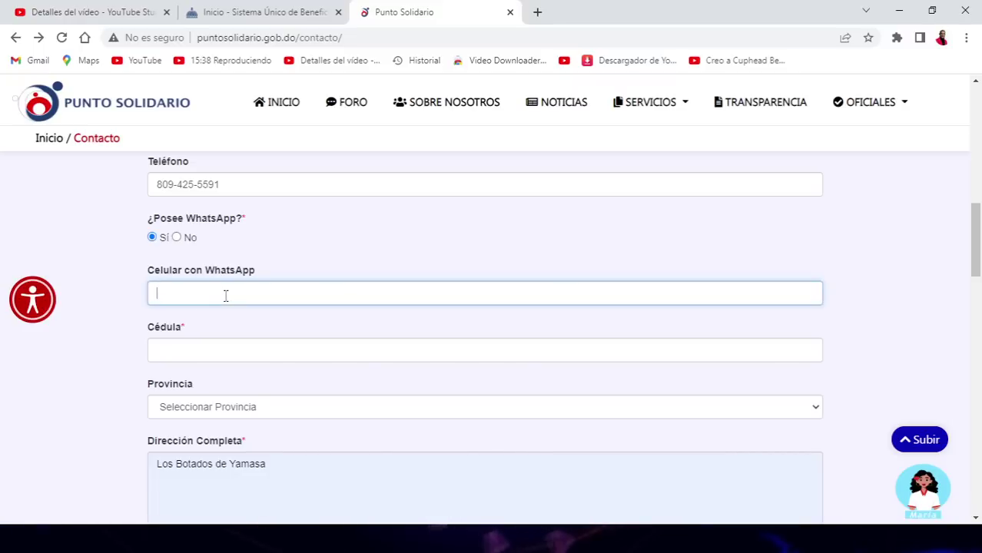
left_click(264, 325)
scroll(132, 255, "up", 1)
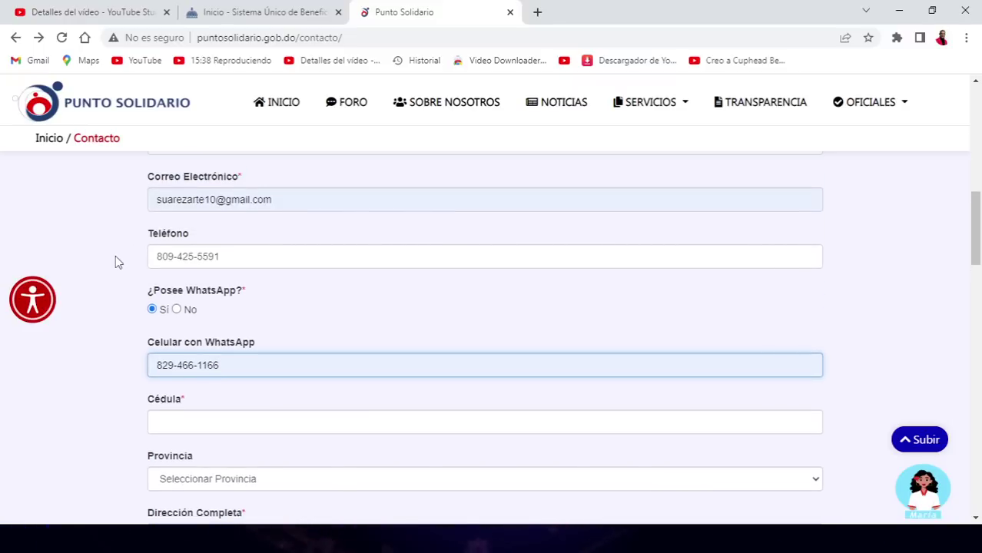
scroll(116, 263, "down", 2)
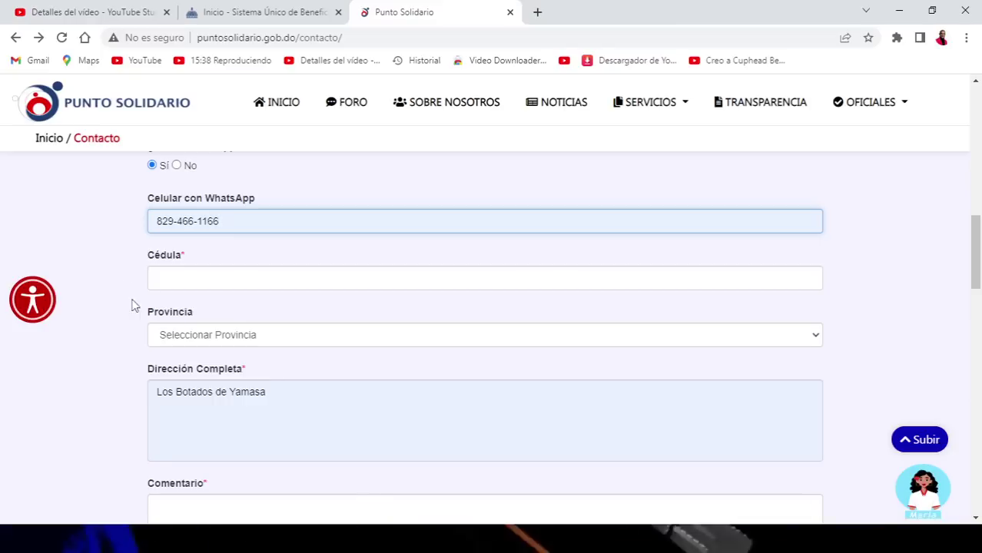
Step: Fill the Cédula field from the saved autofill suggestion
left_click(200, 277)
left_click(262, 320)
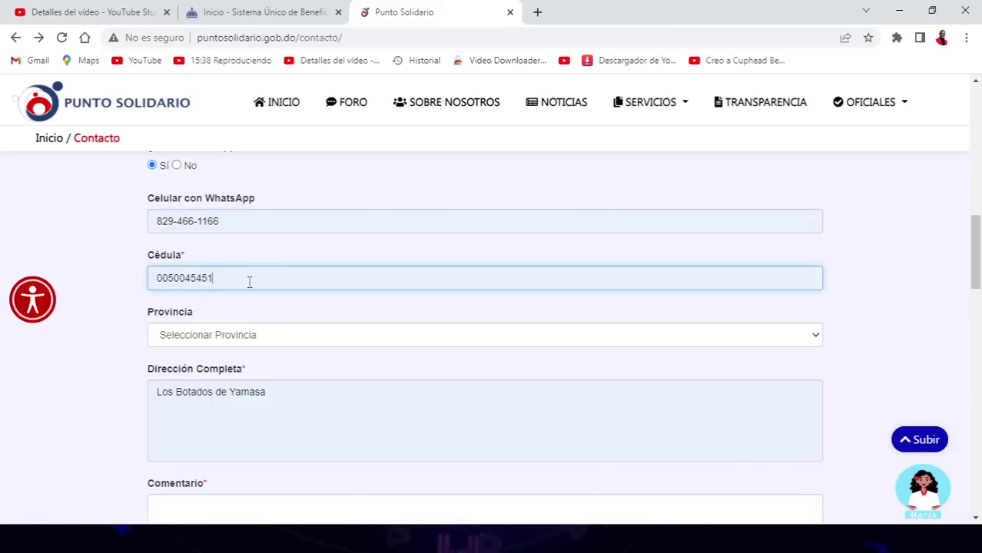
scroll(178, 308, "down", 1)
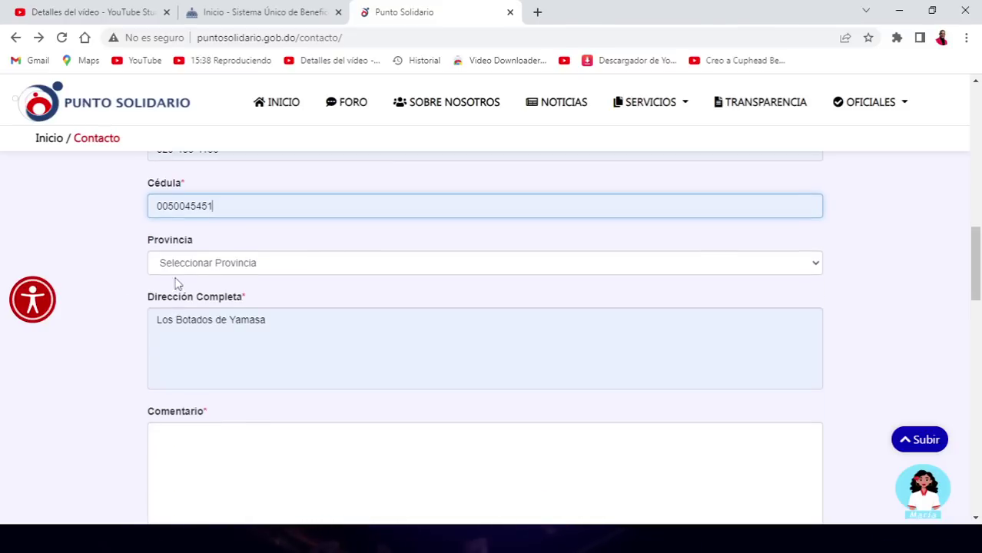
Step: Choose MONTE PLATA as Provincia, then move into the Dirección Completa box
left_click(278, 265)
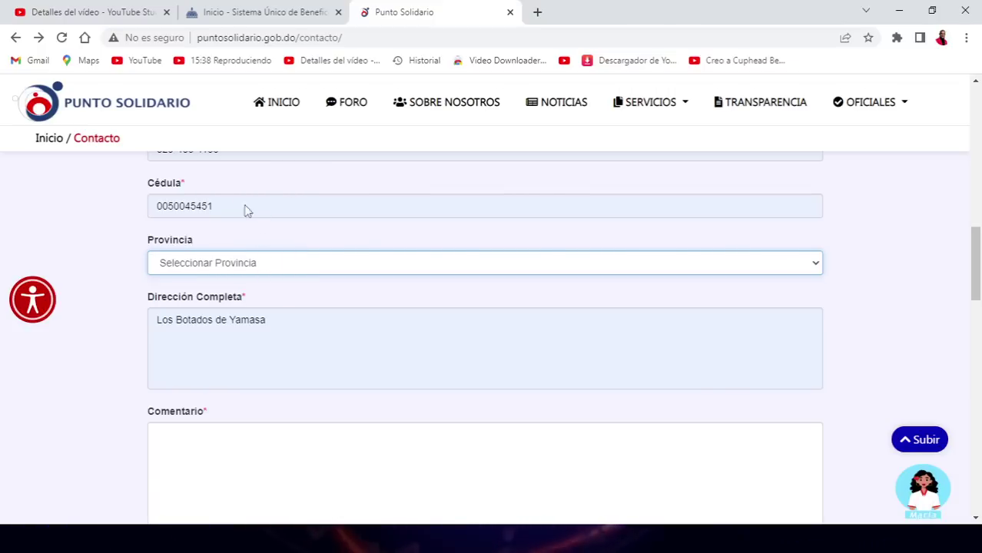
type("monte p")
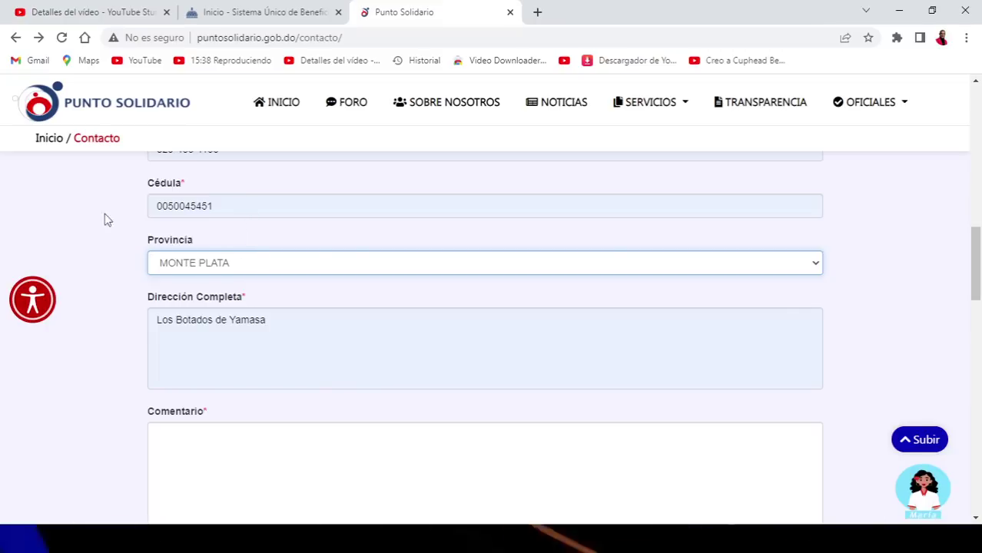
scroll(104, 269, "down", 2)
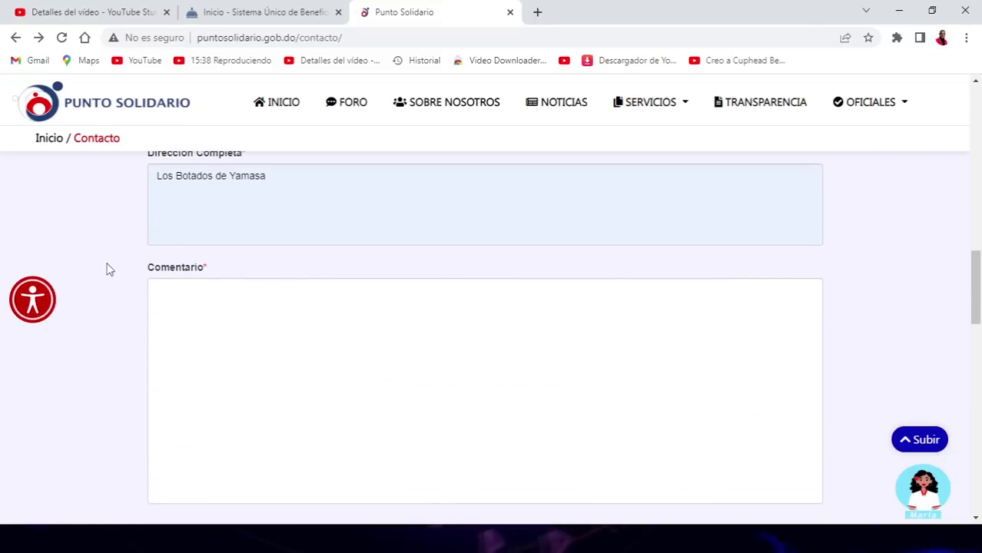
scroll(108, 269, "up", 1)
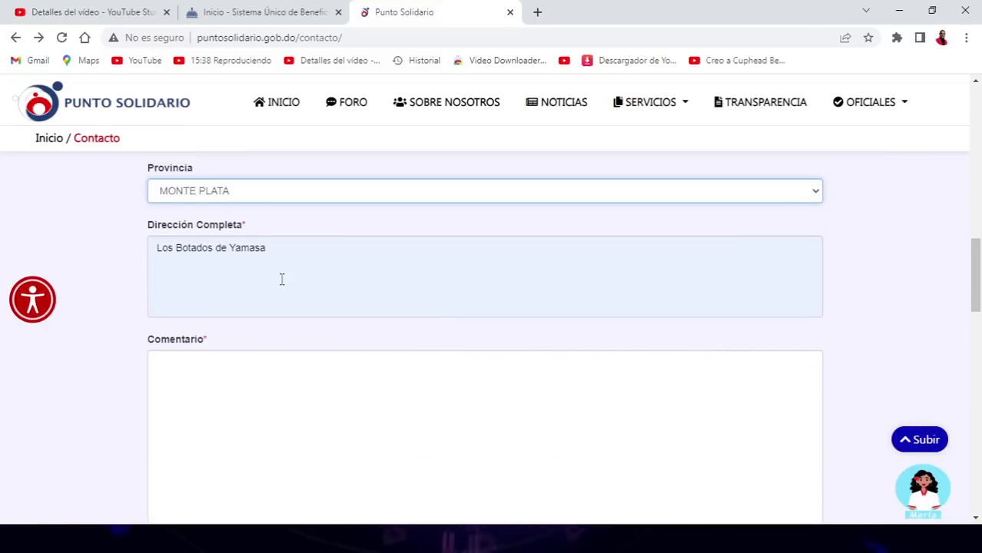
left_click(307, 246)
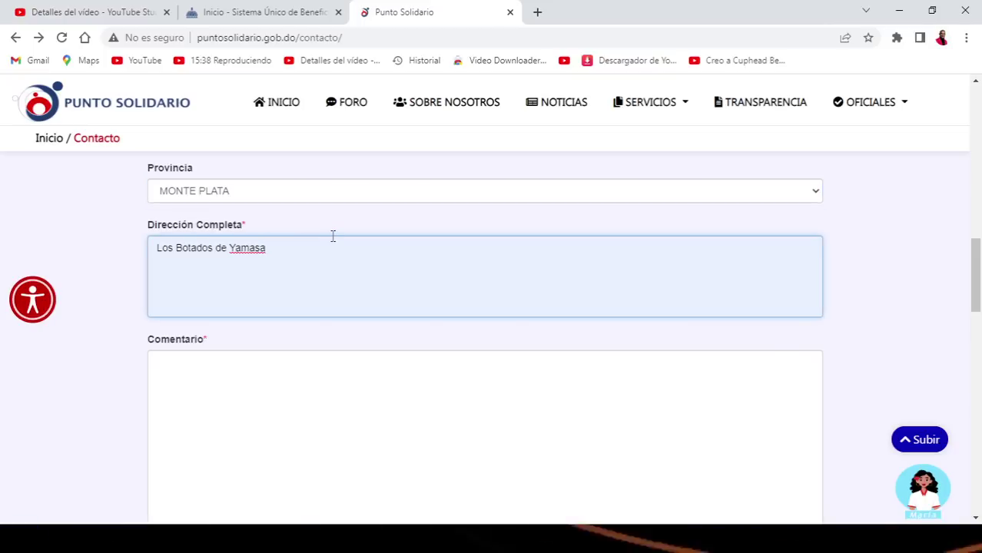
scroll(318, 220, "down", 1)
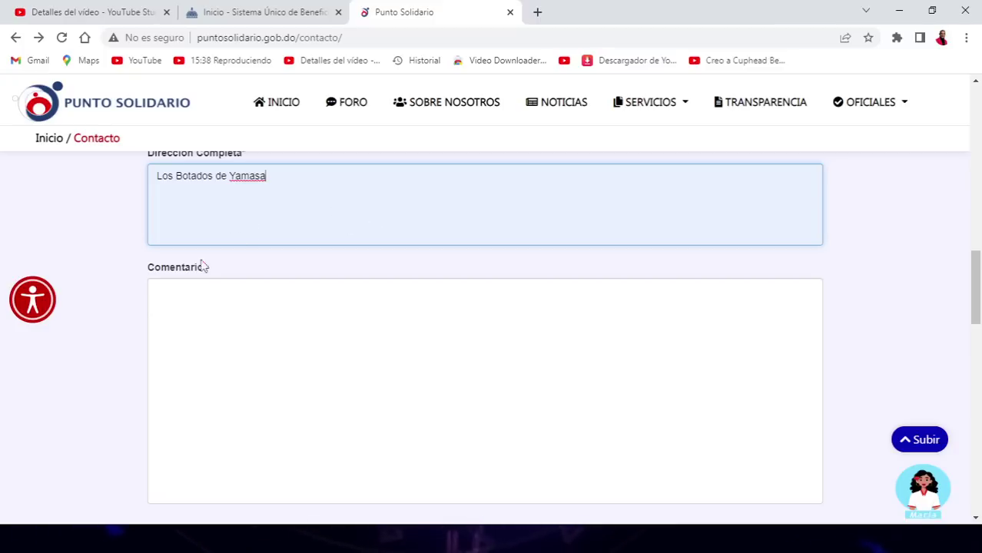
scroll(80, 221, "down", 1)
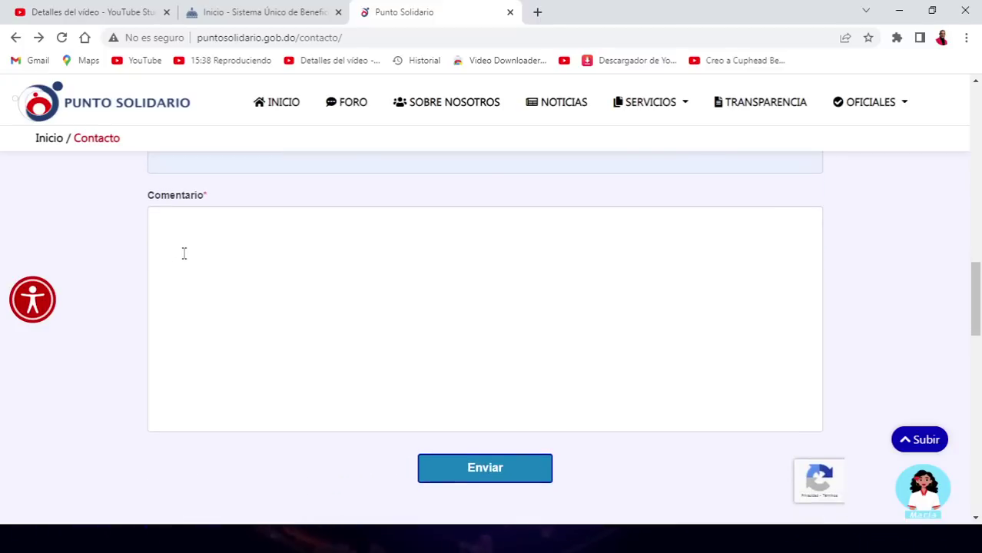
scroll(228, 237, "down", 1)
scroll(234, 246, "down", 4)
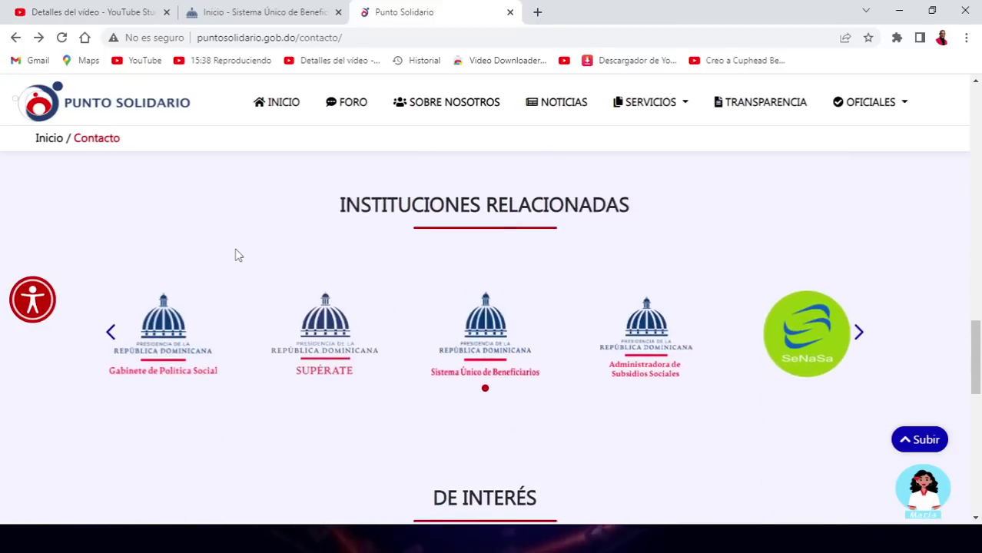
scroll(236, 254, "up", 5)
scroll(238, 261, "up", 1)
left_click(256, 291)
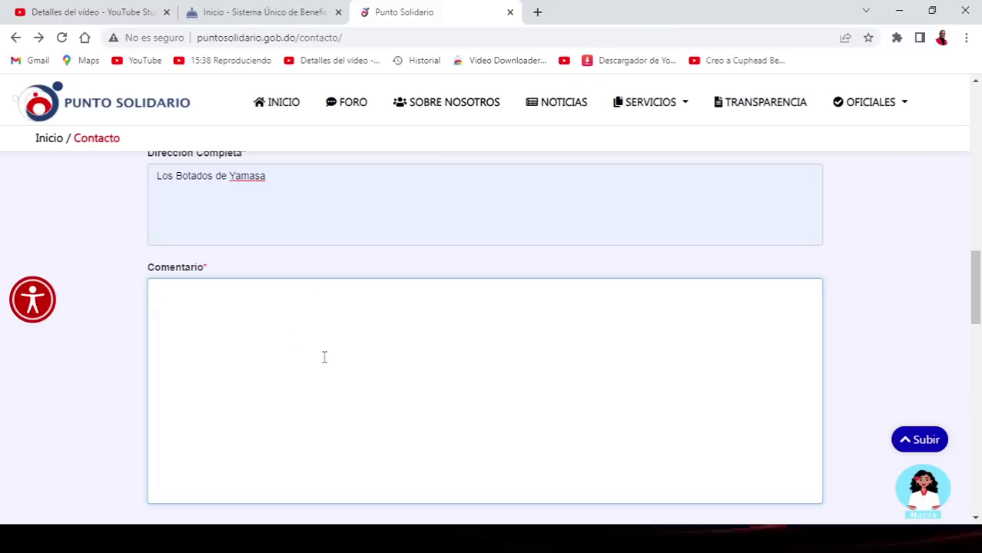
scroll(397, 308, "down", 3)
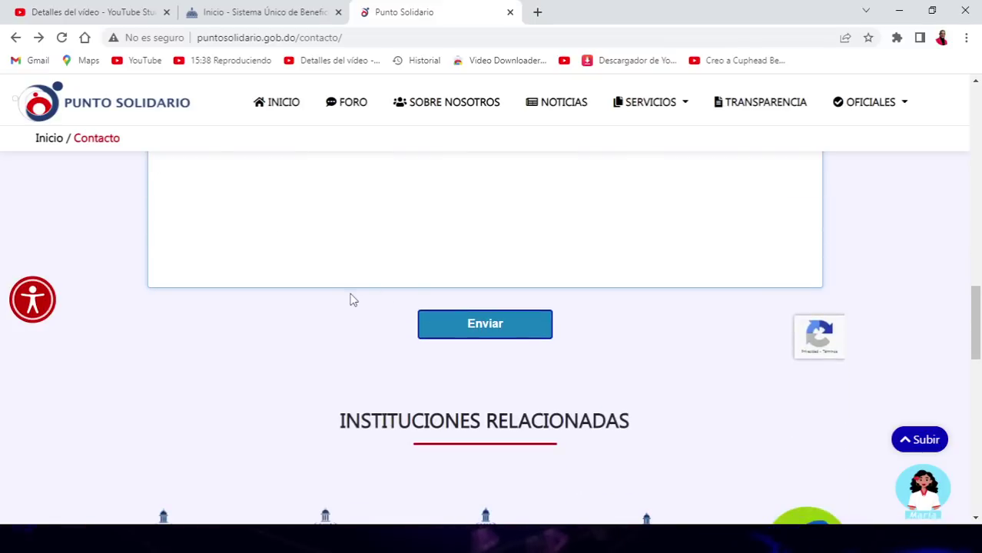
scroll(269, 358, "up", 8)
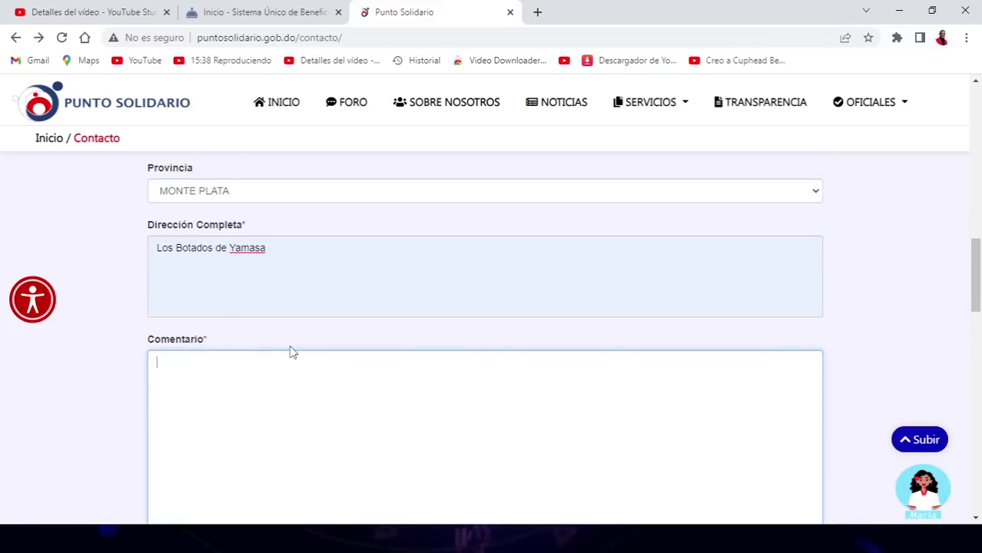
scroll(293, 350, "up", 4)
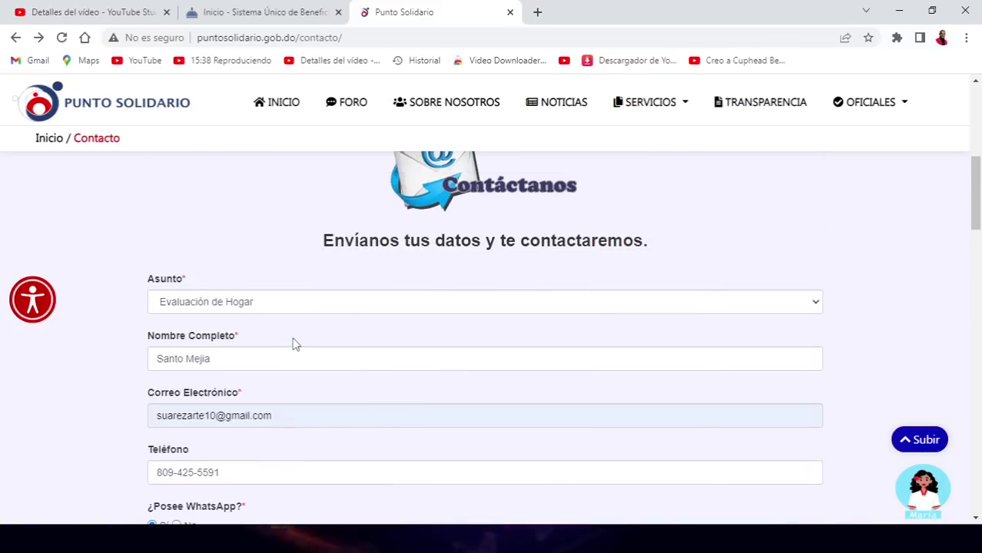
scroll(315, 330, "down", 2)
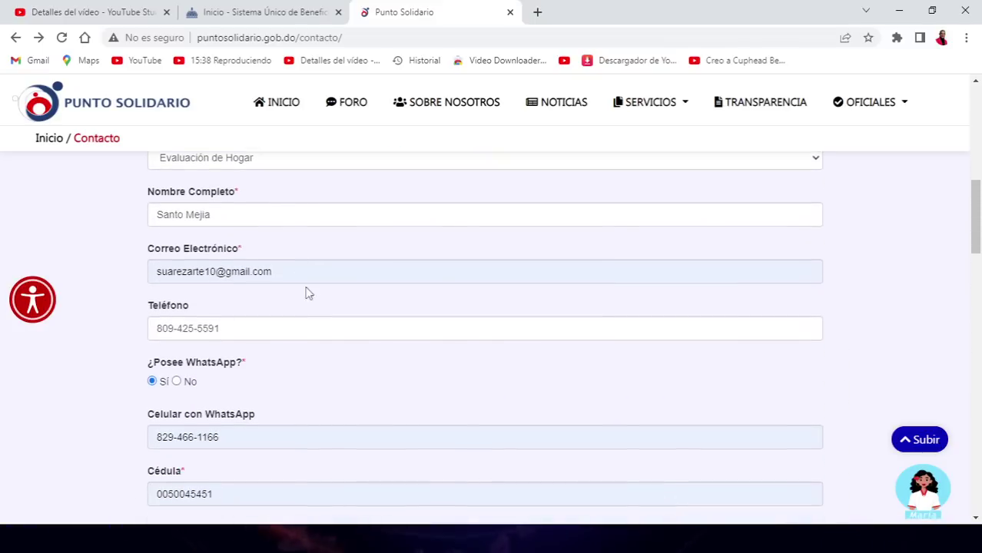
left_click(346, 274)
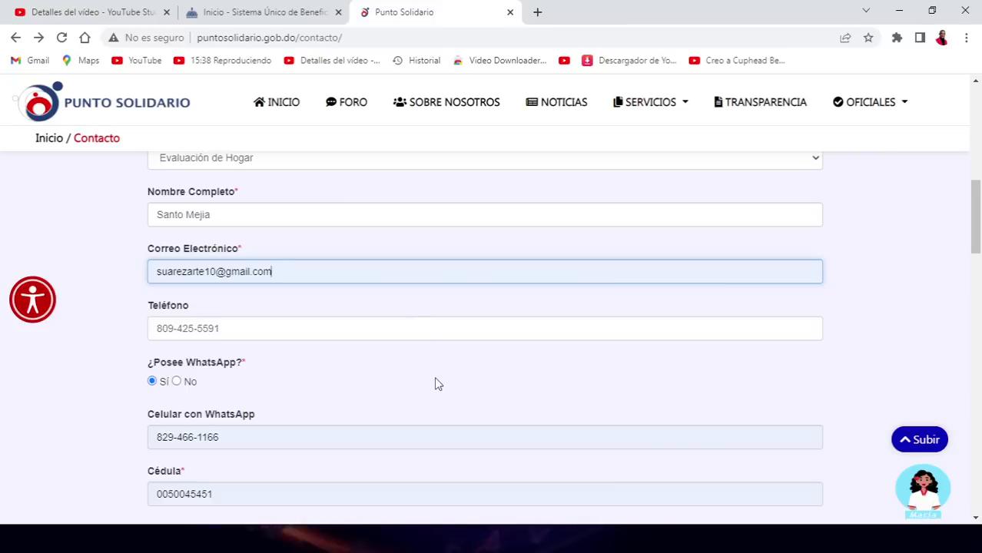
scroll(434, 360, "down", 2)
scroll(434, 360, "down", 2)
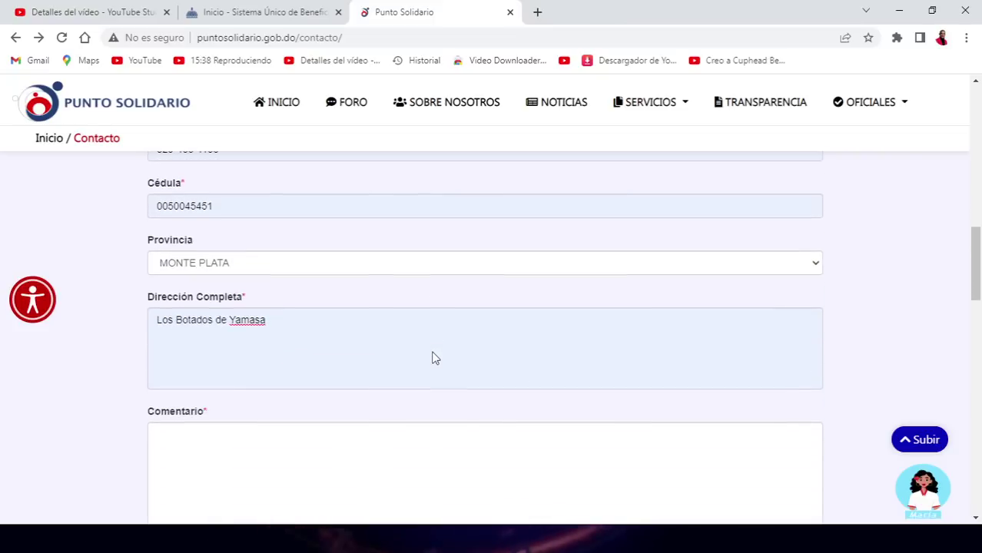
scroll(432, 350, "down", 2)
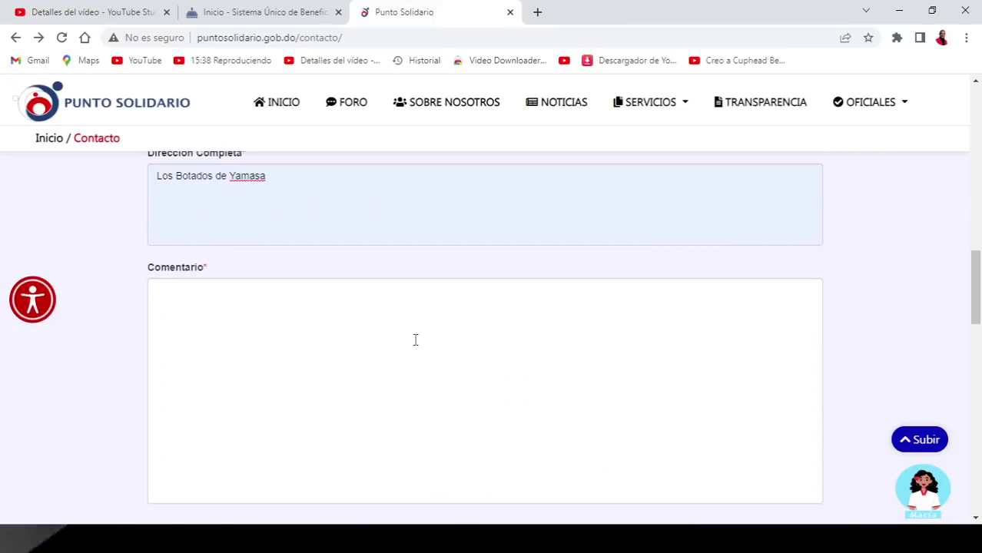
scroll(419, 345, "down", 4)
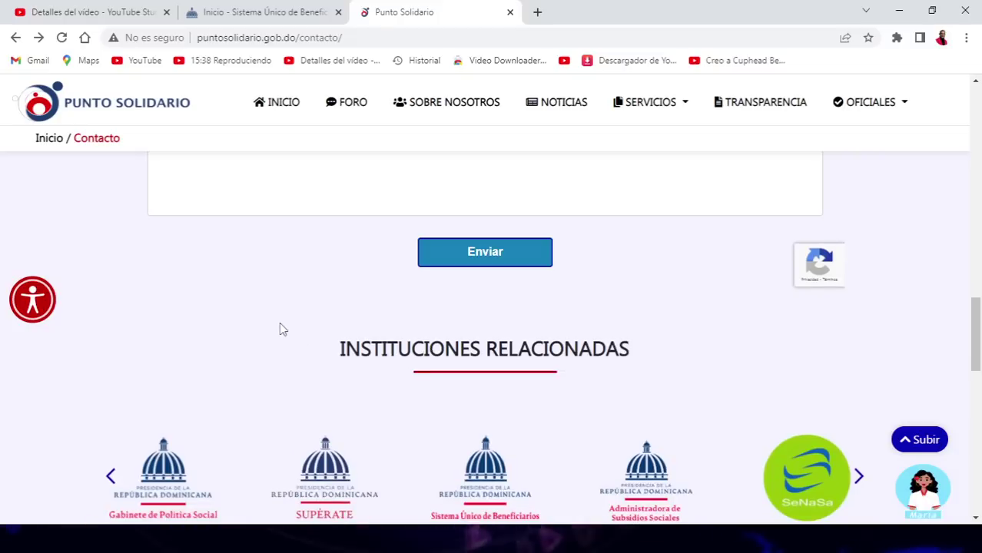
scroll(277, 329, "up", 2)
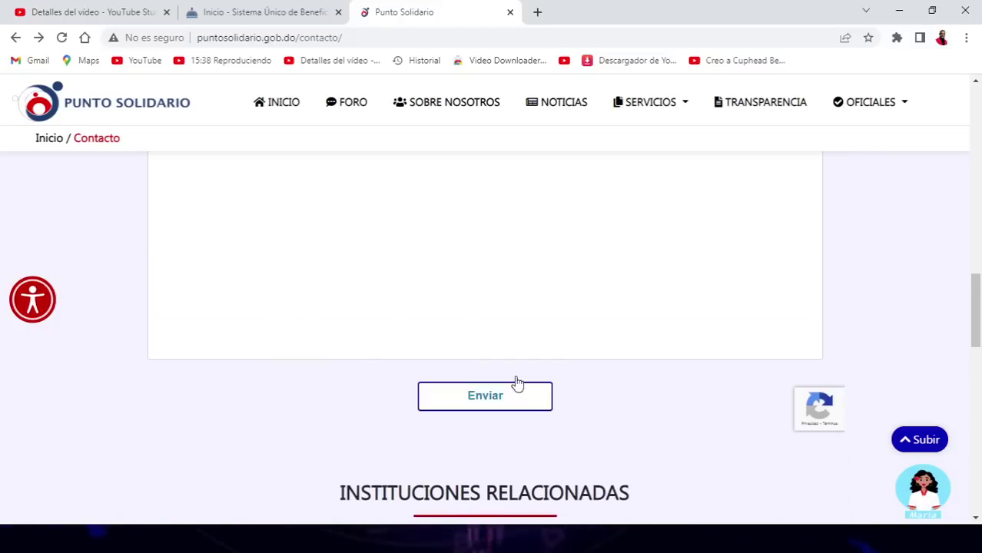
scroll(533, 357, "down", 1)
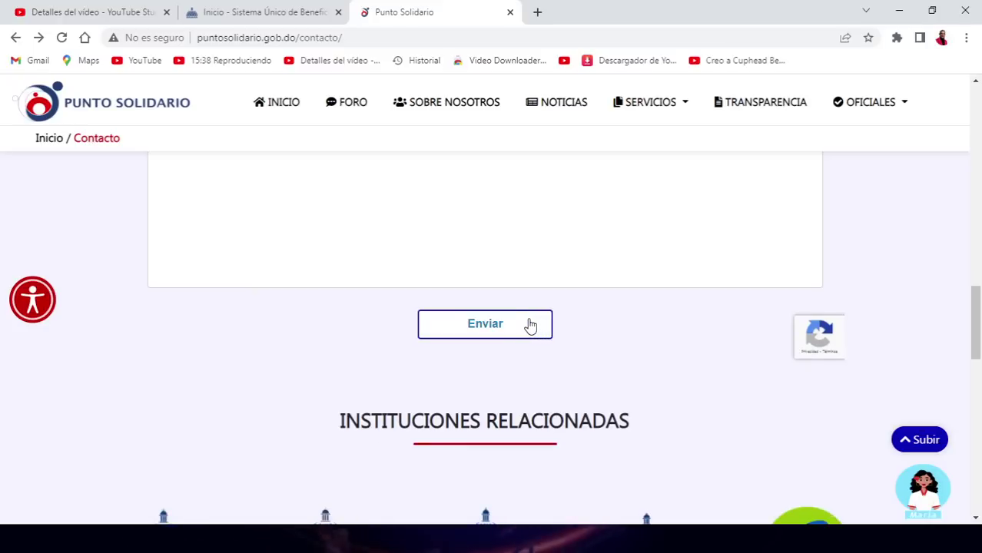
scroll(528, 327, "up", 3)
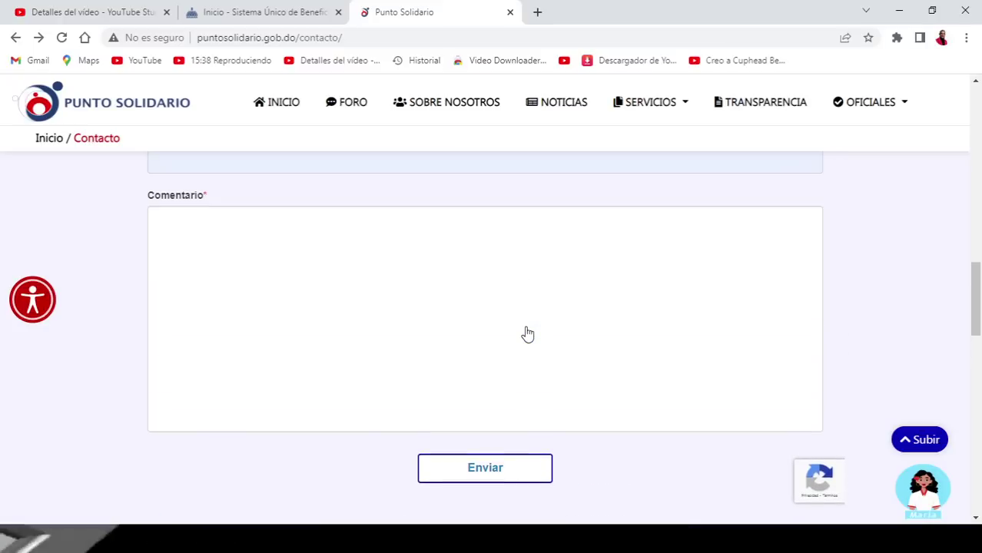
scroll(527, 327, "up", 10)
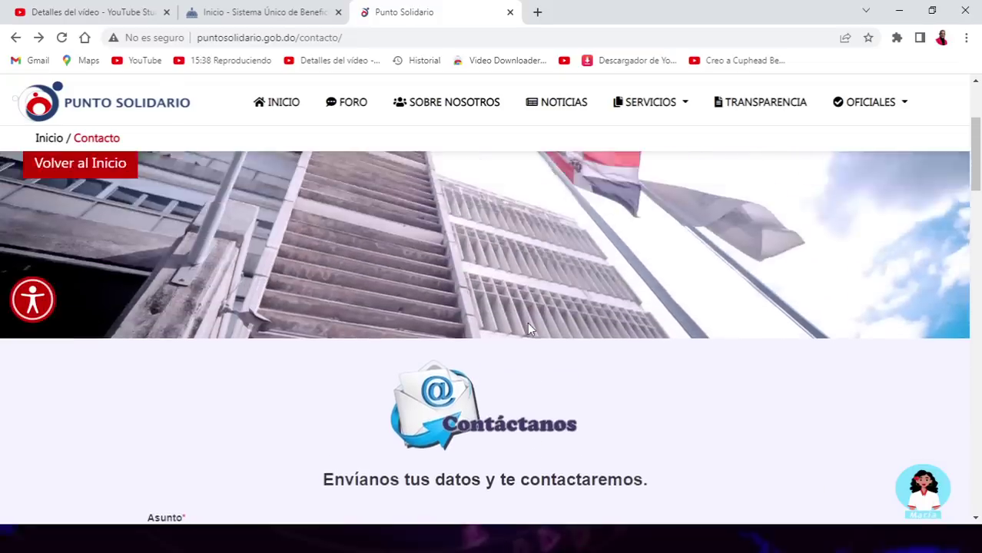